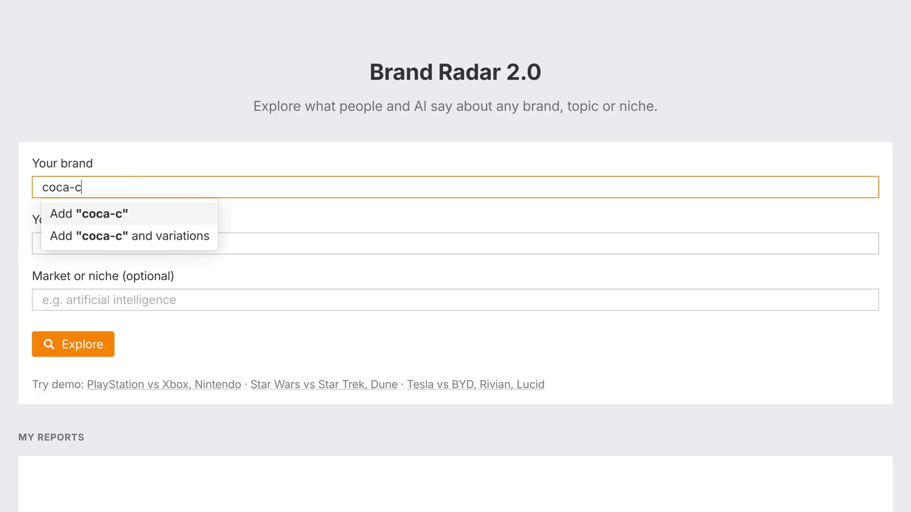
- Add the coca-cola brand with name variations 'coca cola' and 'coke', and save them
{"action": "type", "text": "ola"}
{"action": "key", "text": "Down"}
{"action": "key", "text": "Return"}
{"action": "type", "text": "coca cola"}
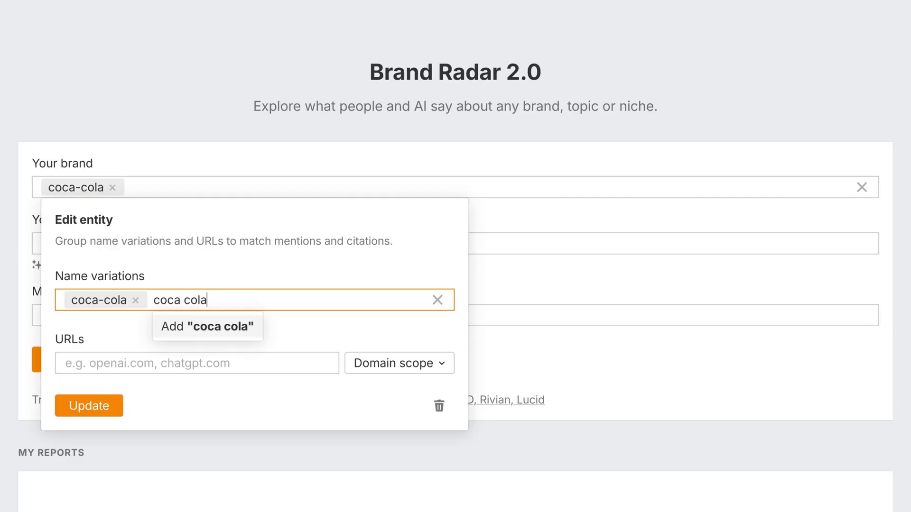
{"action": "key", "text": "Return"}
{"action": "type", "text": "coke"}
{"action": "key", "text": "Return"}
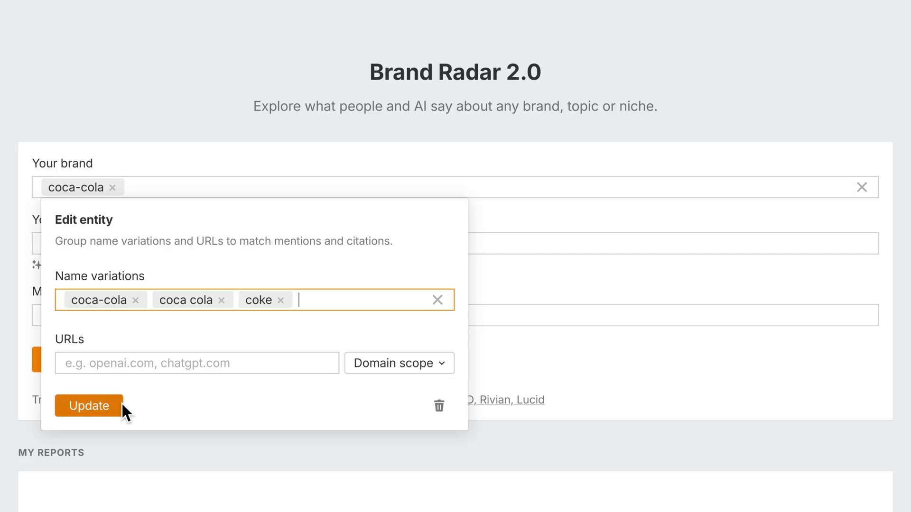
{"action": "left_click", "coordinate": [107, 404]}
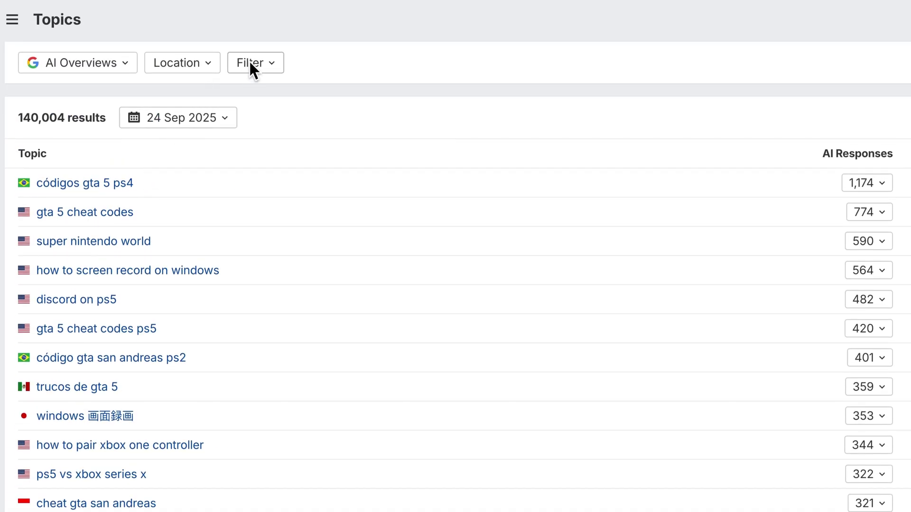
- Bring up the Filter options for the PlayStation Topics list
{"action": "left_click", "coordinate": [250, 62]}
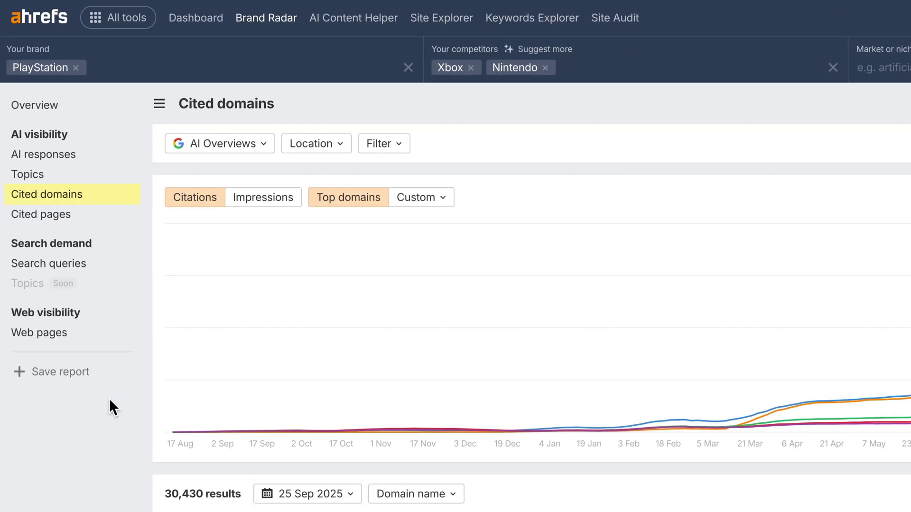
- Check Cited pages and its Page URL filter, then return to Cited domains and bring up its export options
{"action": "left_click", "coordinate": [103, 210]}
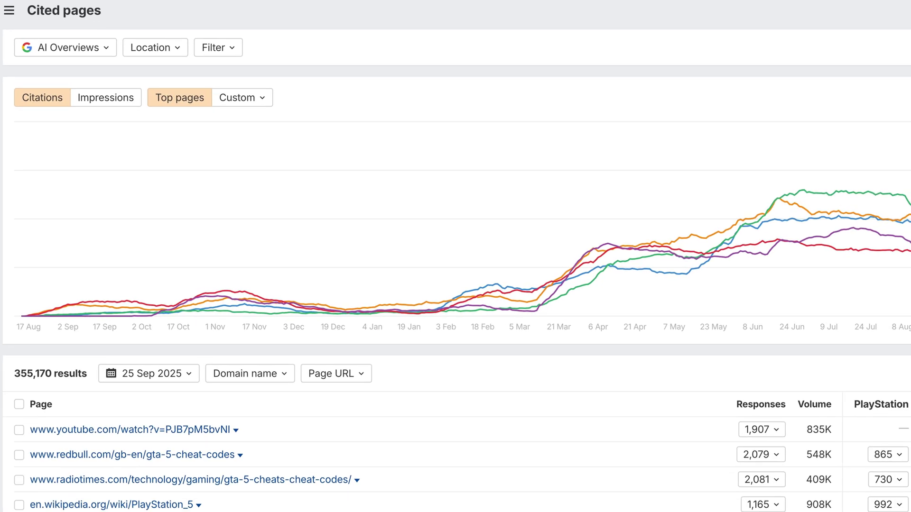
{"action": "left_click", "coordinate": [334, 374]}
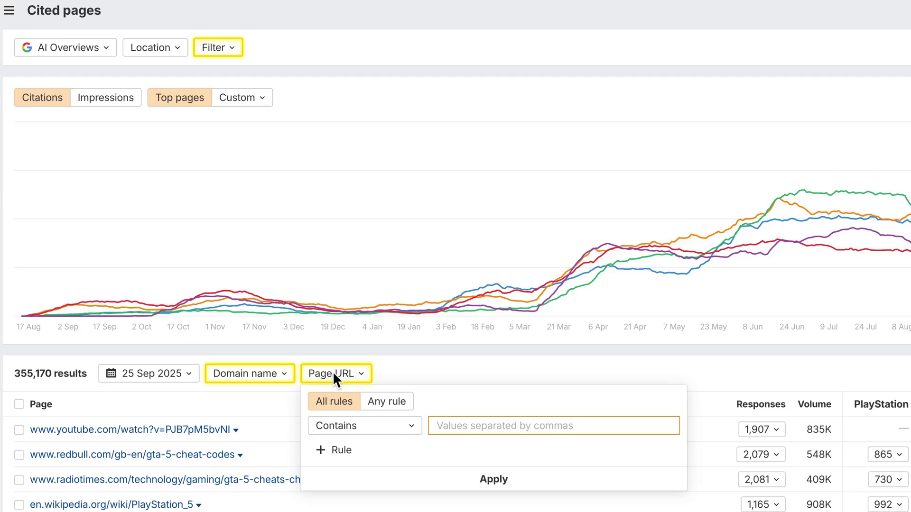
{"action": "left_click", "coordinate": [334, 371]}
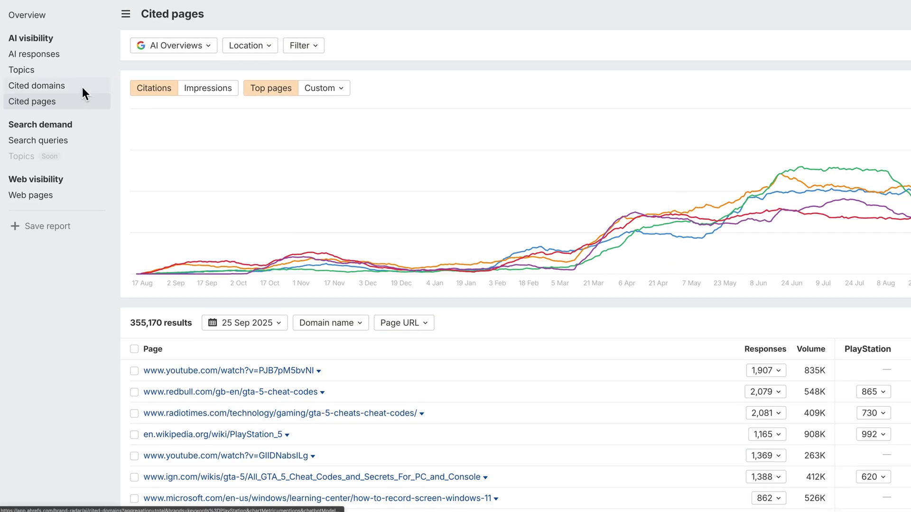
{"action": "left_click", "coordinate": [81, 87]}
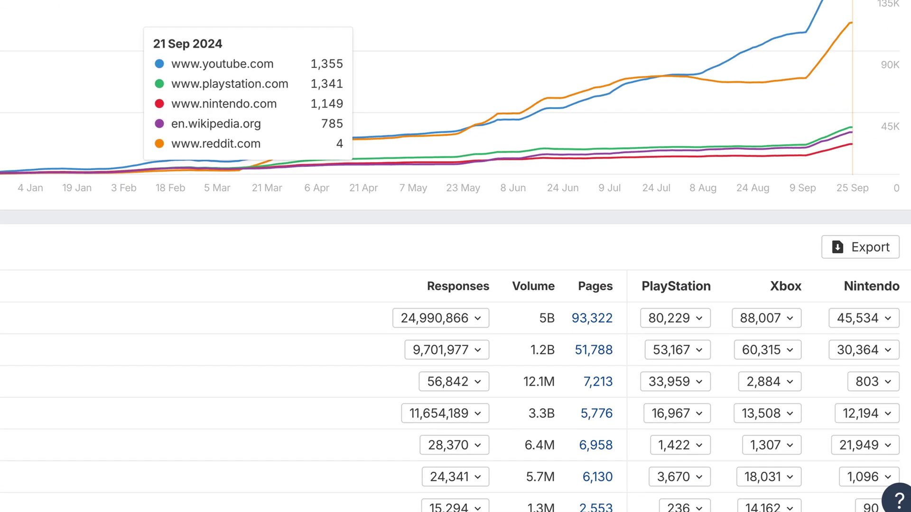
{"action": "left_click", "coordinate": [825, 236]}
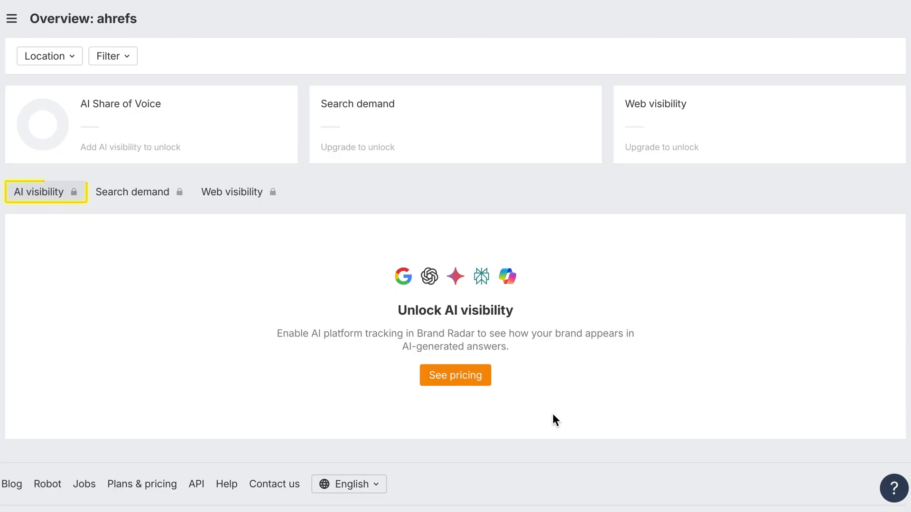
- View the AI visibility pricing, then the Search demand and Web visibility sections of the ahrefs overview
{"action": "left_click", "coordinate": [480, 376]}
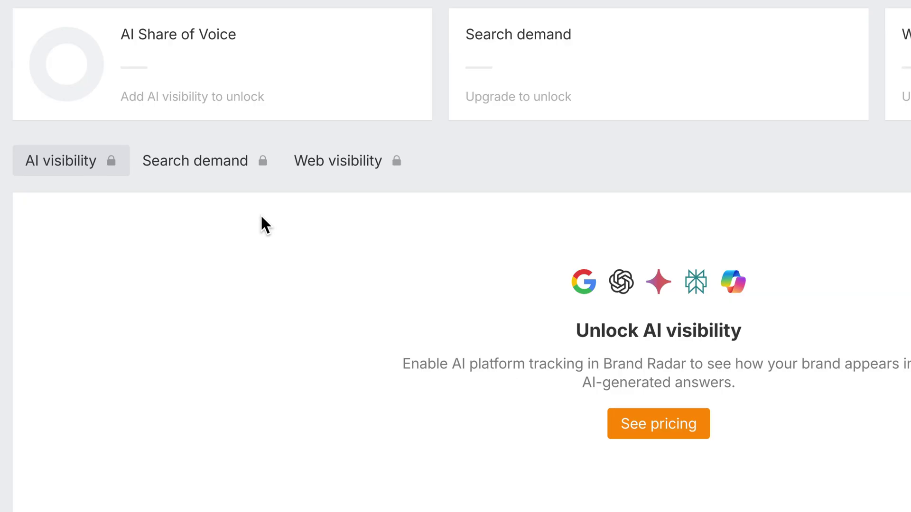
{"action": "left_click", "coordinate": [228, 172]}
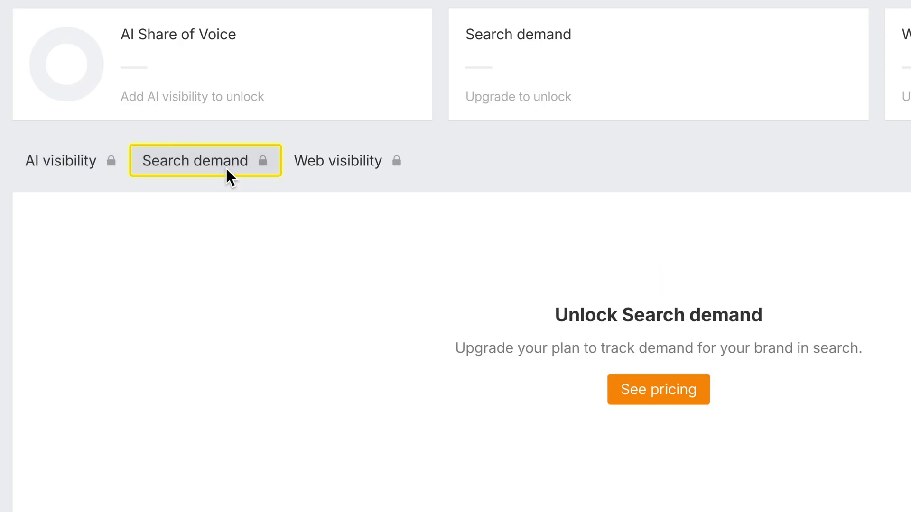
{"action": "left_click", "coordinate": [318, 171]}
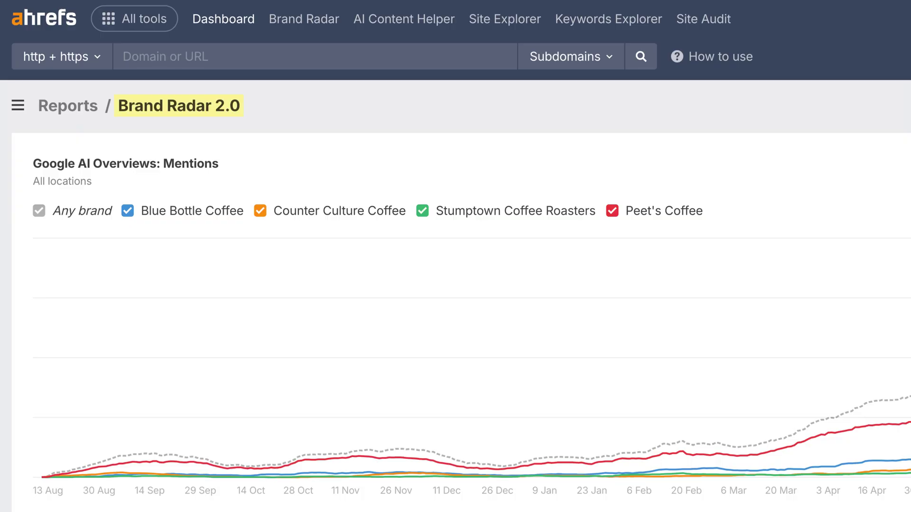
- Scroll through the coffee brands' per-platform Mentions charts in the Brand Radar 2.0 report
{"action": "scroll", "coordinate": [455, 256], "scroll_direction": "down", "scroll_amount": 3}
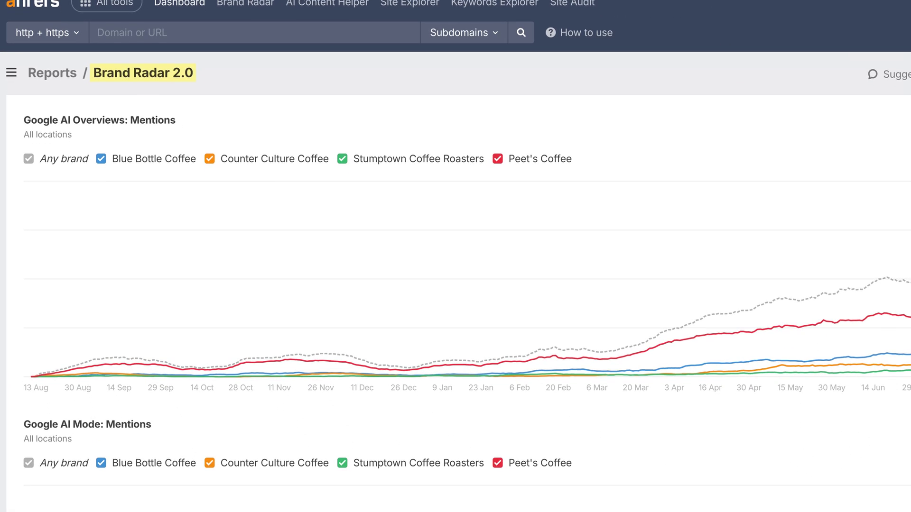
{"action": "scroll", "coordinate": [455, 256], "scroll_direction": "down", "scroll_amount": 5}
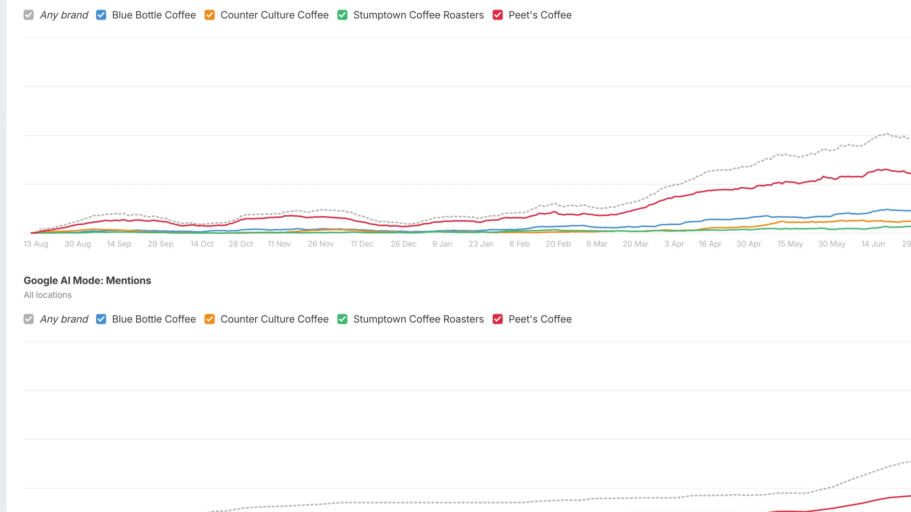
{"action": "scroll", "coordinate": [455, 256], "scroll_direction": "down", "scroll_amount": 6}
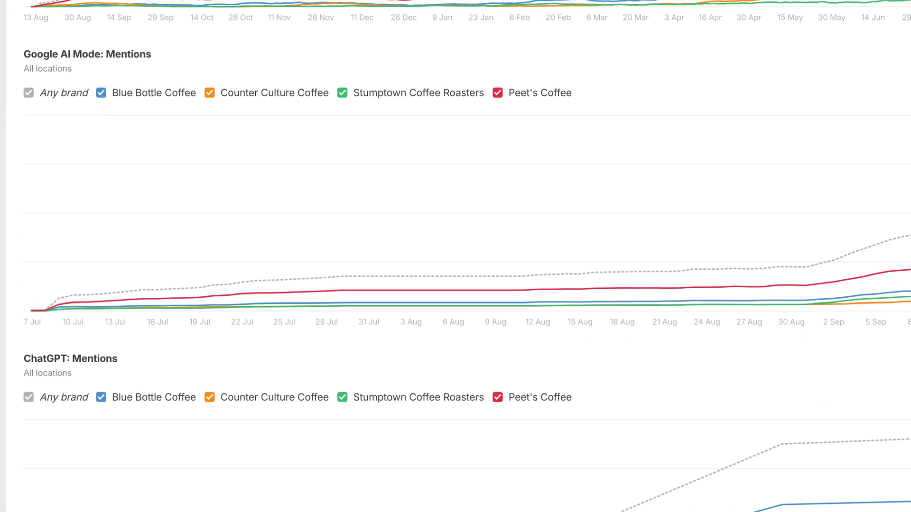
{"action": "scroll", "coordinate": [456, 257], "scroll_direction": "down", "scroll_amount": 6}
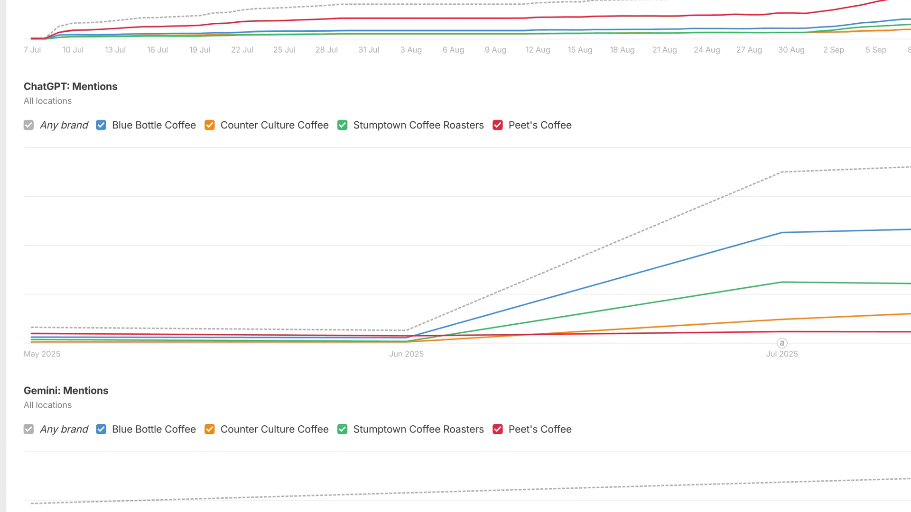
{"action": "scroll", "coordinate": [456, 257], "scroll_direction": "down", "scroll_amount": 4}
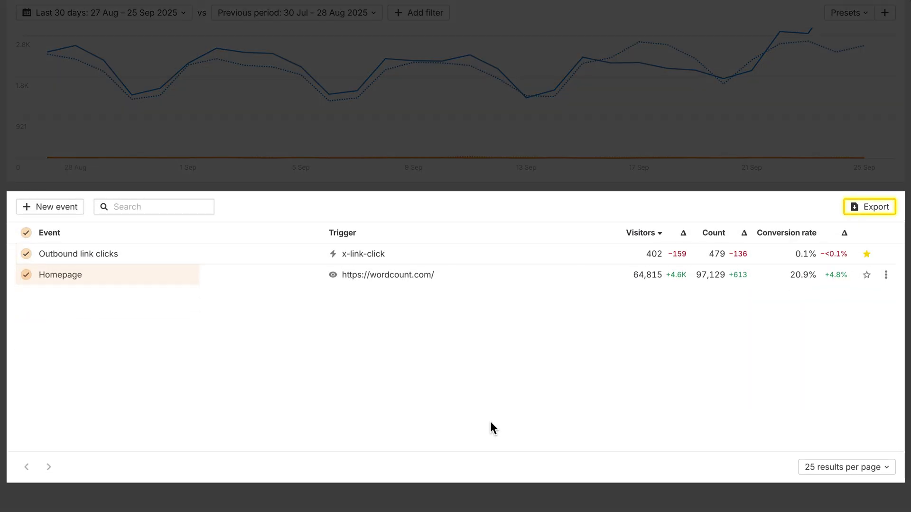
- Bring up the events table's export options, then switch the Pages list to the Possible 404 view
{"action": "left_click", "coordinate": [878, 207]}
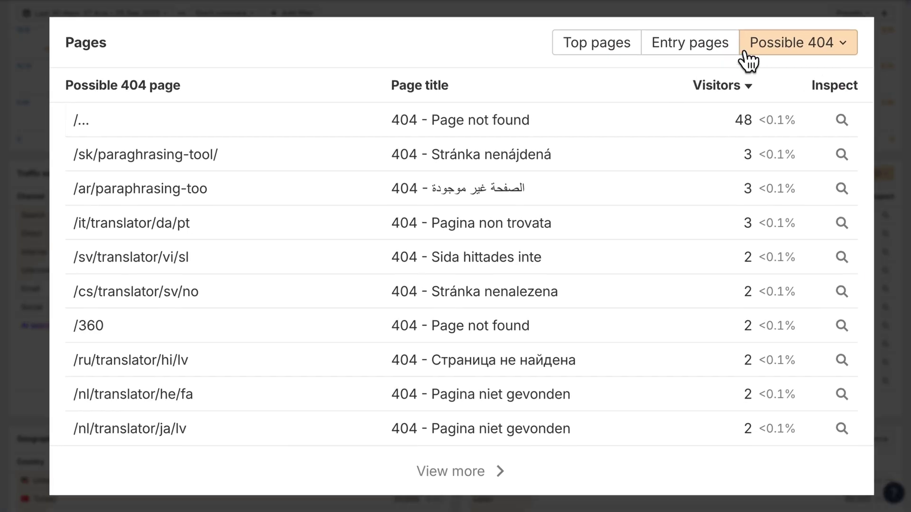
{"action": "left_click", "coordinate": [747, 52]}
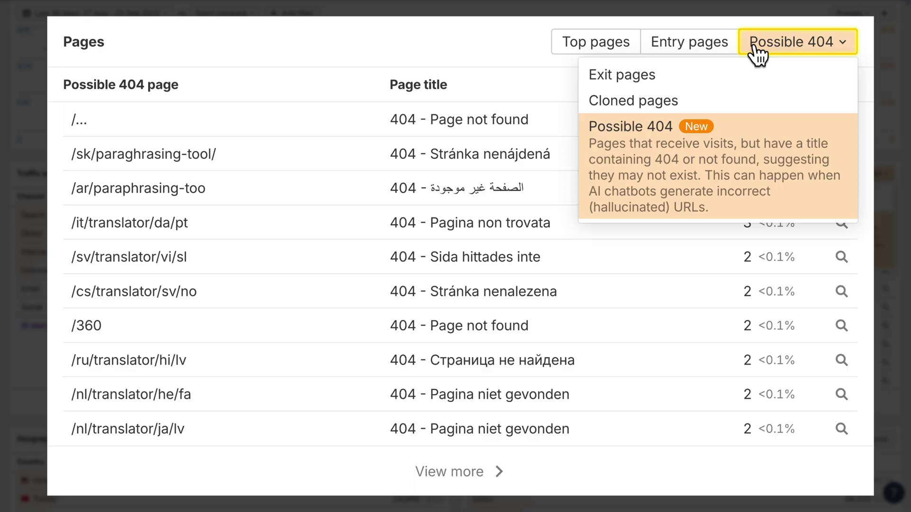
{"action": "left_click", "coordinate": [758, 53]}
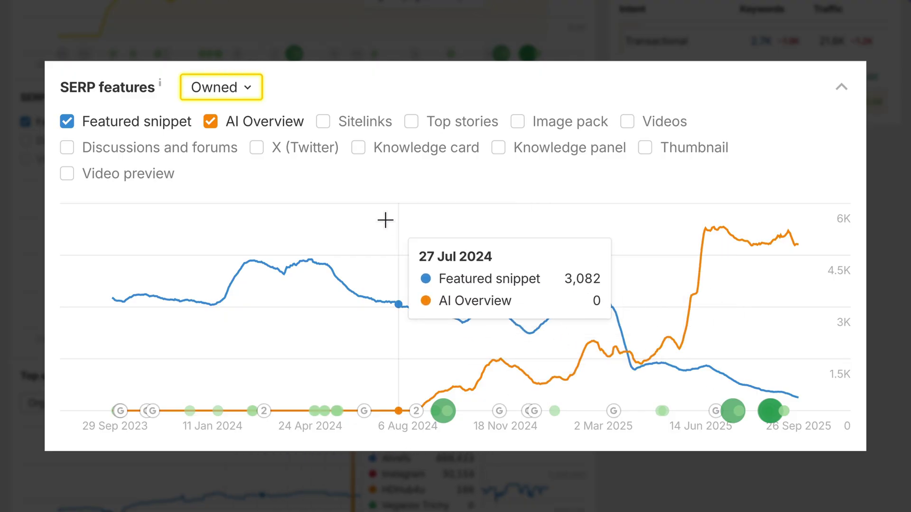
- Chart total SERP feature counts including Top stories for 22 Oct 2024 to 13 Mar 2025
{"action": "left_click", "coordinate": [249, 94]}
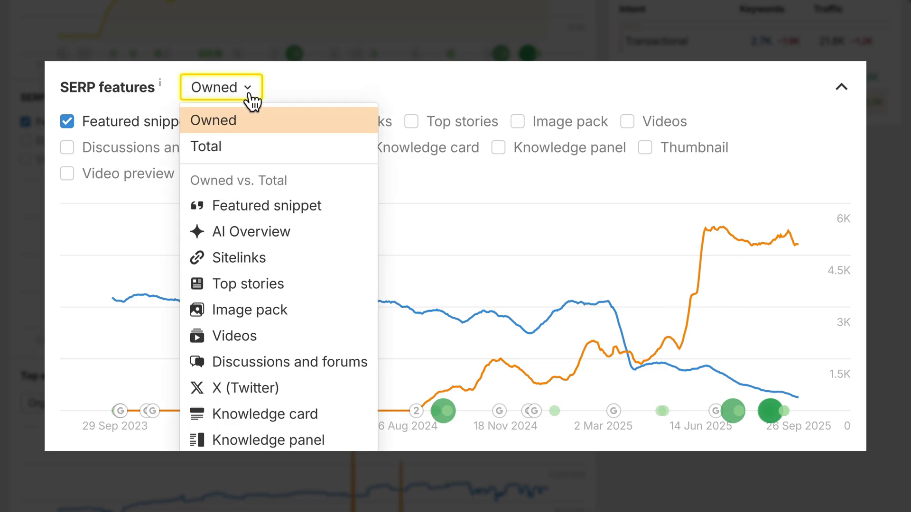
{"action": "left_click", "coordinate": [270, 148]}
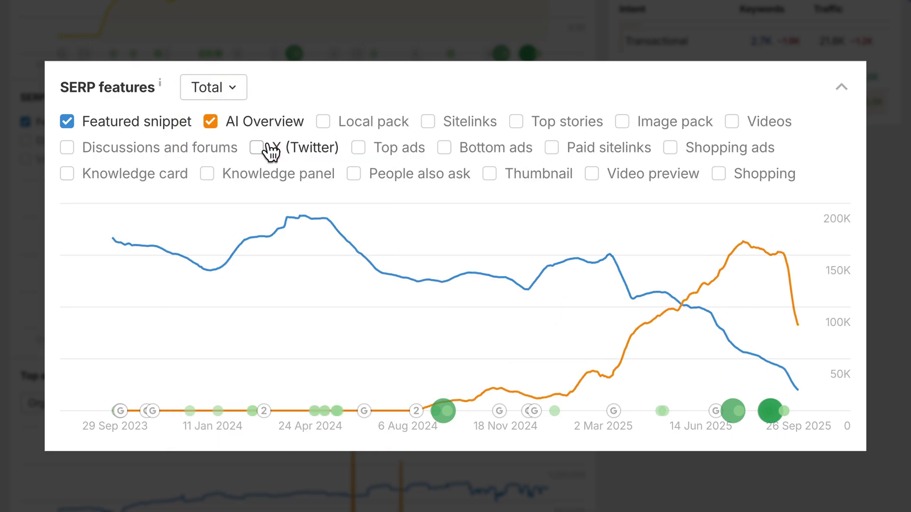
{"action": "left_click", "coordinate": [518, 124]}
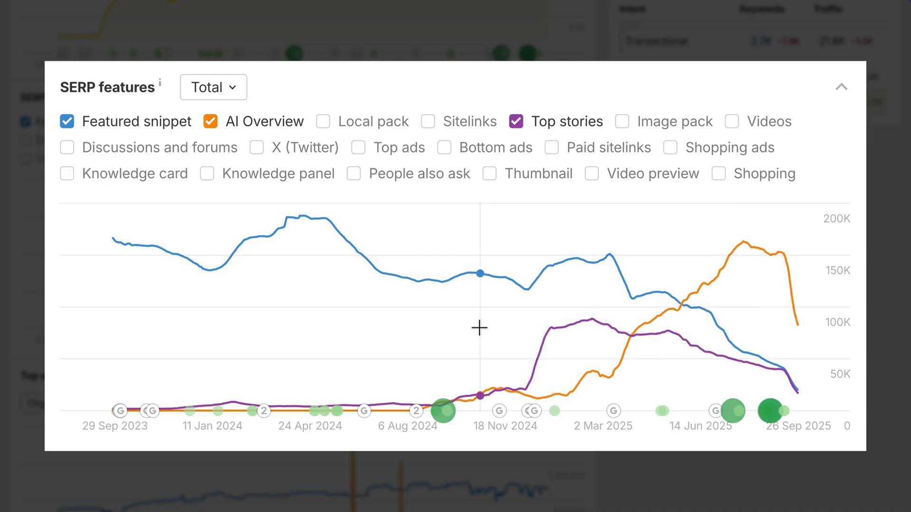
{"action": "left_click_drag", "start_coordinate": [479, 328], "coordinate": [612, 332]}
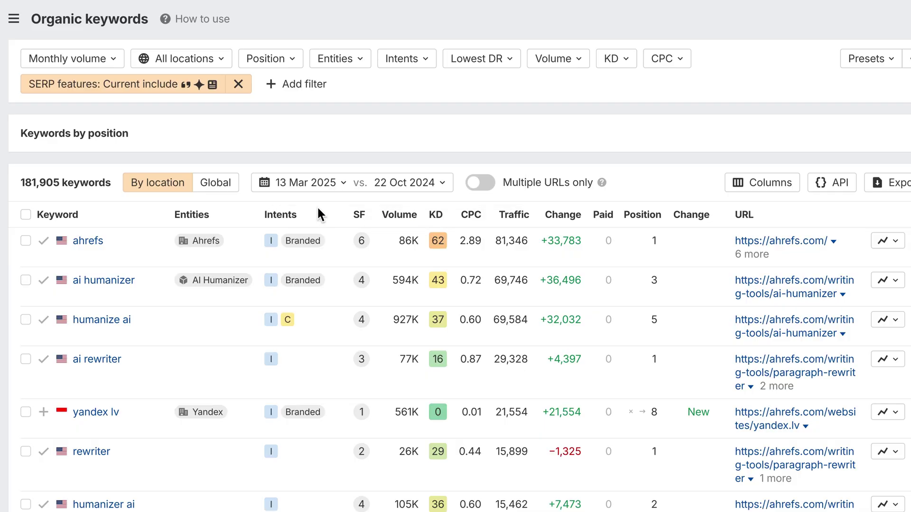
- Filter outgoing links to those whose target returns 404 Not found
{"action": "left_click", "coordinate": [181, 95]}
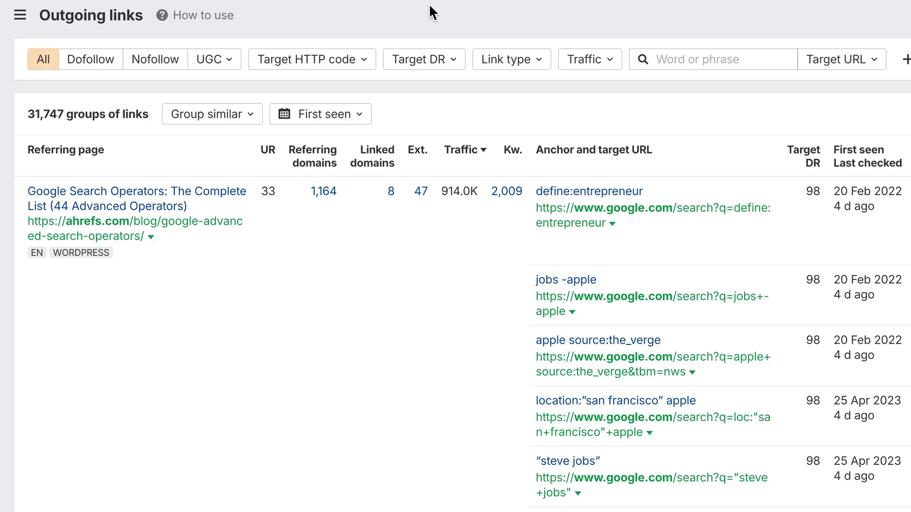
{"action": "left_click", "coordinate": [362, 60]}
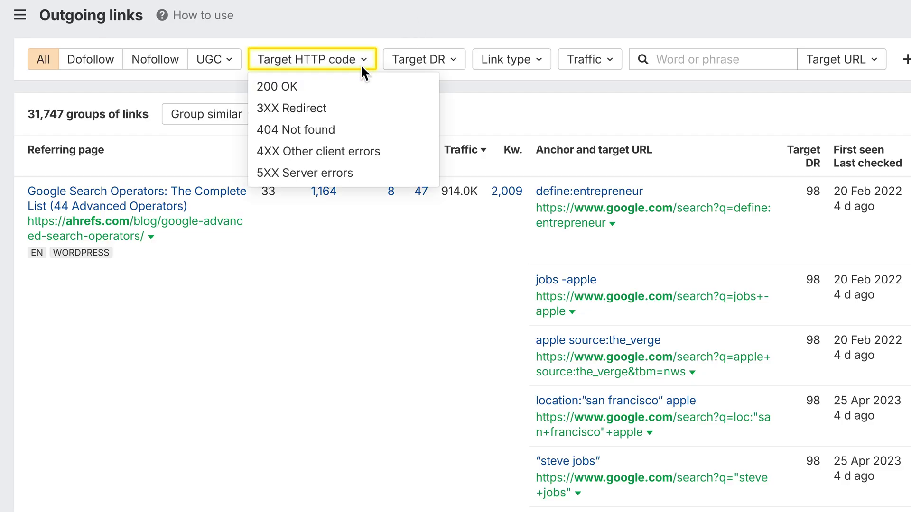
{"action": "left_click", "coordinate": [346, 132]}
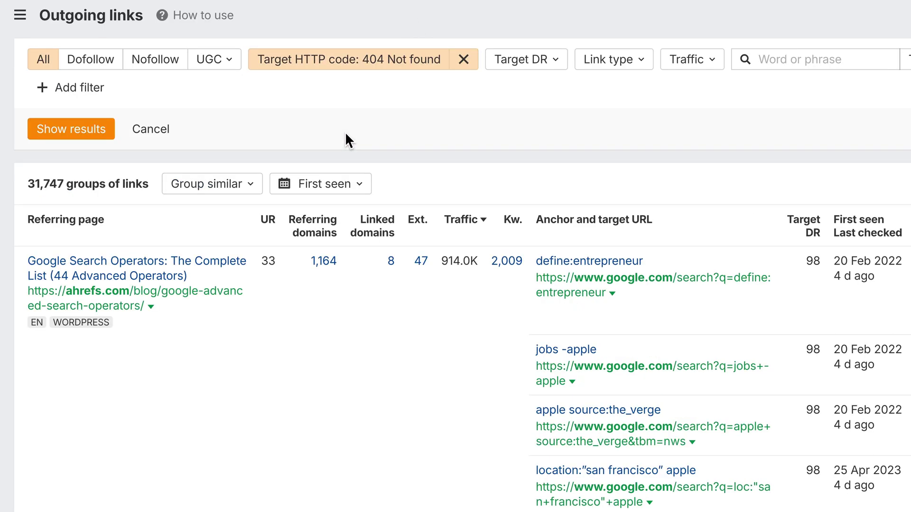
{"action": "left_click", "coordinate": [88, 136]}
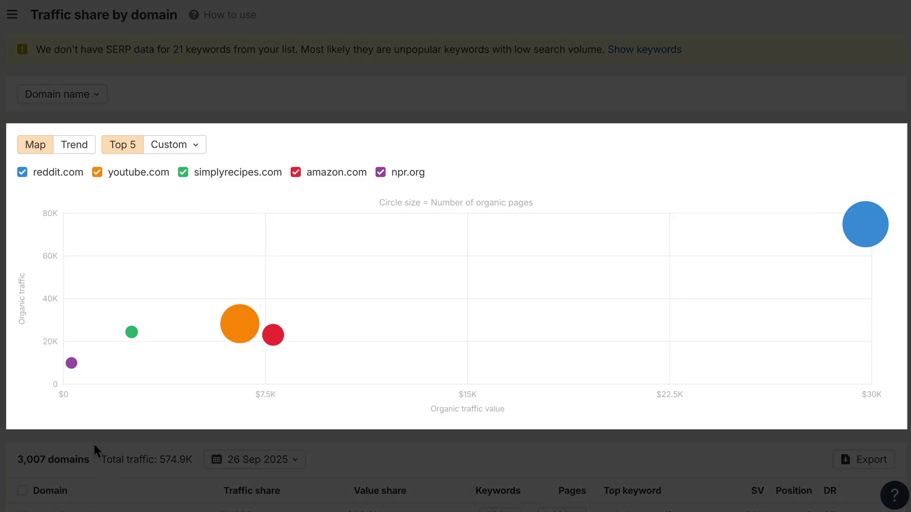
- Set the domain table to 29 Feb 2020 using the trend chart
{"action": "mouse_move", "coordinate": [231, 331]}
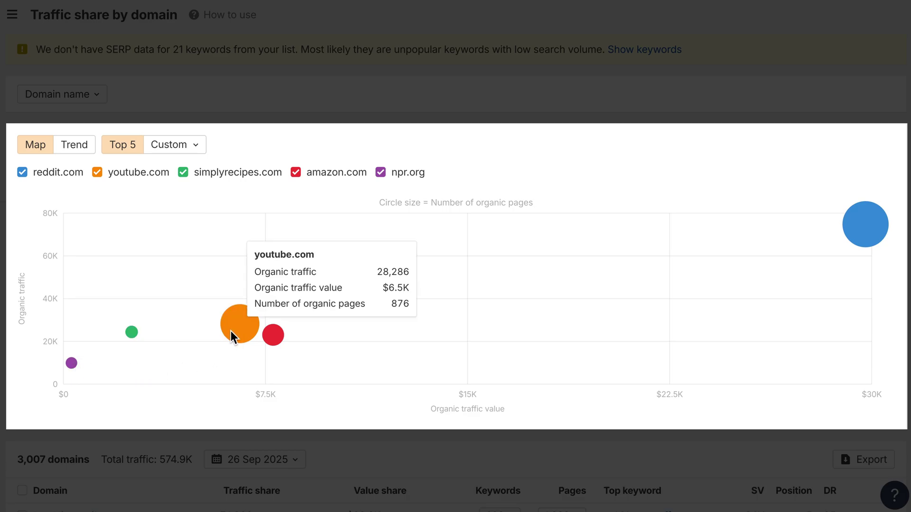
{"action": "mouse_move", "coordinate": [271, 337]}
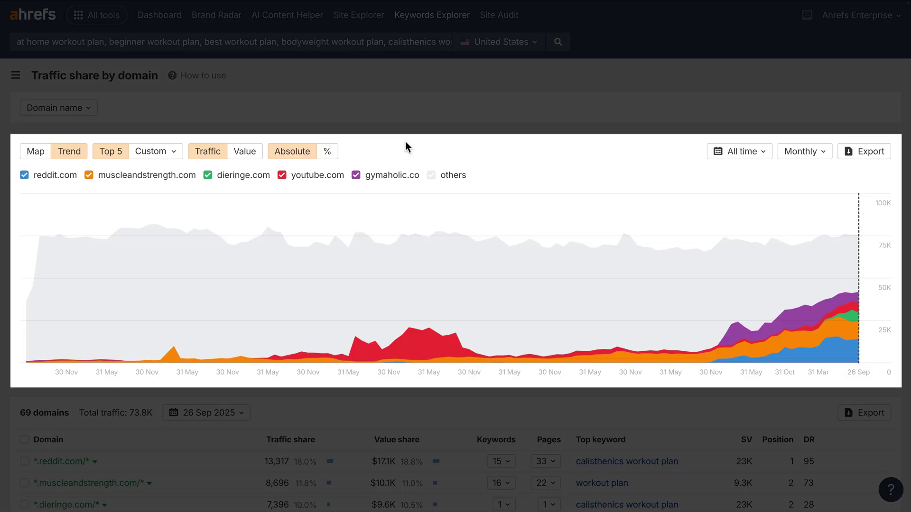
{"action": "left_click", "coordinate": [409, 288]}
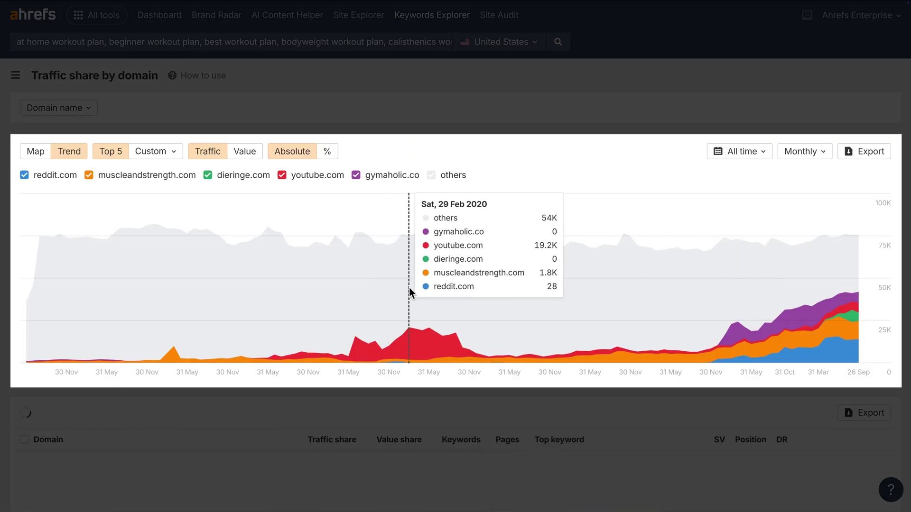
- Compare youtube.com and barbrothersgroningen.com traffic on the chart
{"action": "scroll", "coordinate": [218, 274], "scroll_direction": "down", "scroll_amount": 3}
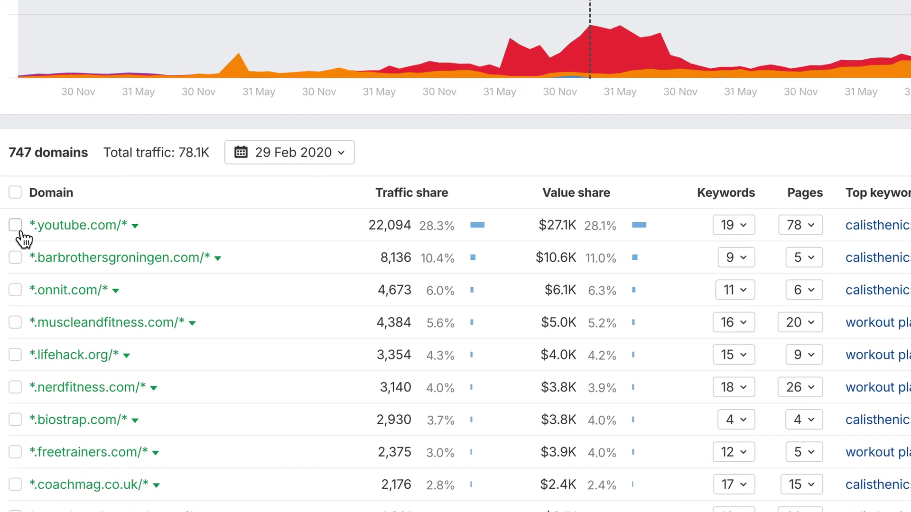
{"action": "left_click", "coordinate": [19, 232]}
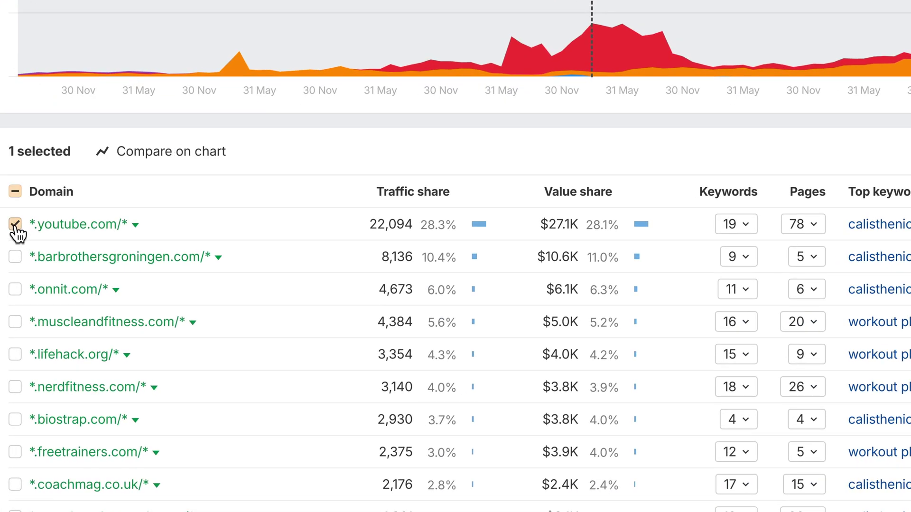
{"action": "left_click", "coordinate": [15, 258]}
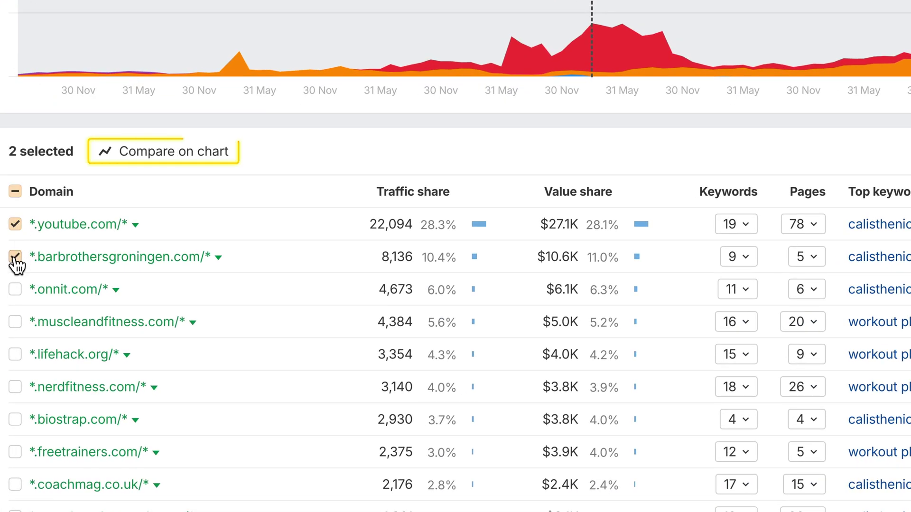
{"action": "left_click", "coordinate": [154, 163]}
{"action": "mouse_move", "coordinate": [438, 202]}
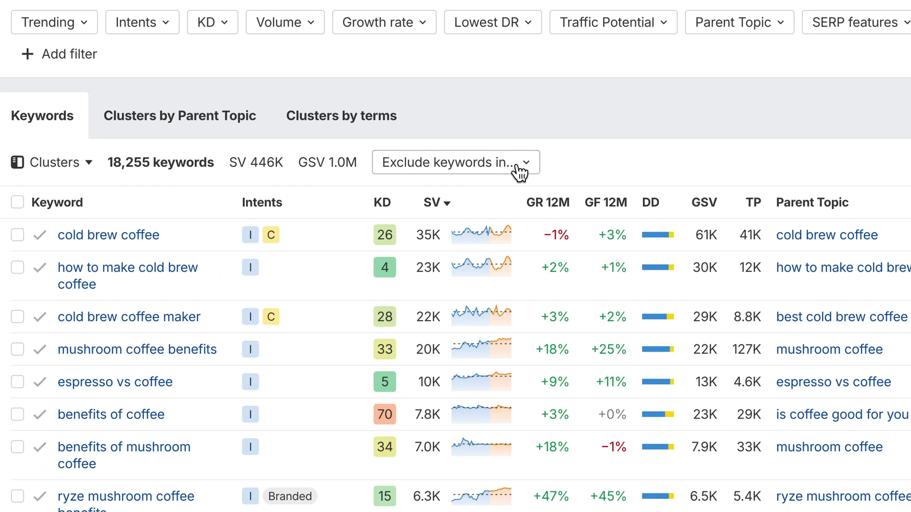
- Exclude keywords already in the Coffee list from the Matching terms results
{"action": "left_click", "coordinate": [358, 266]}
{"action": "mouse_move", "coordinate": [494, 191]}
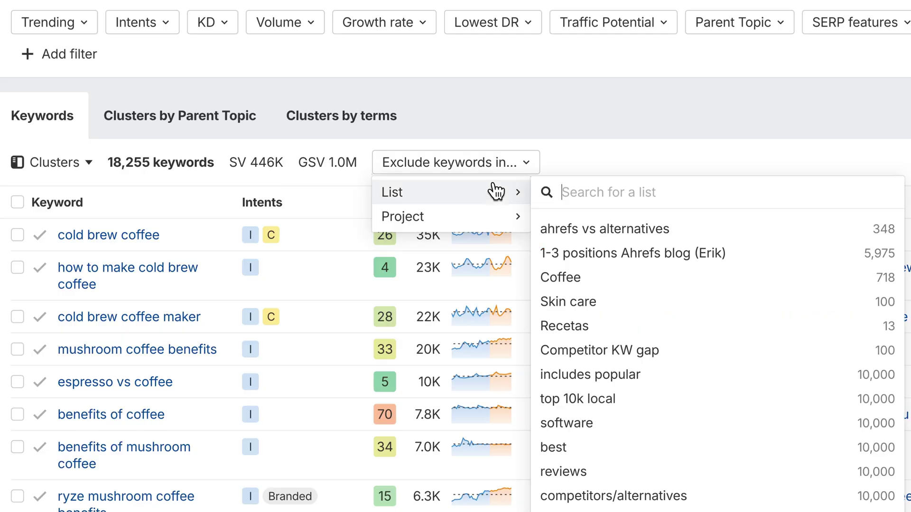
{"action": "left_click", "coordinate": [600, 282]}
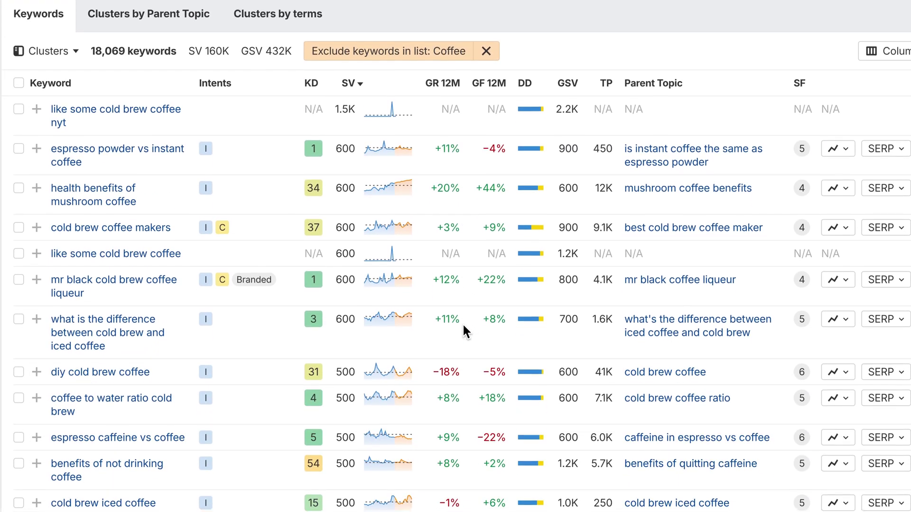
{"action": "scroll", "coordinate": [462, 322], "scroll_direction": "down", "scroll_amount": 5}
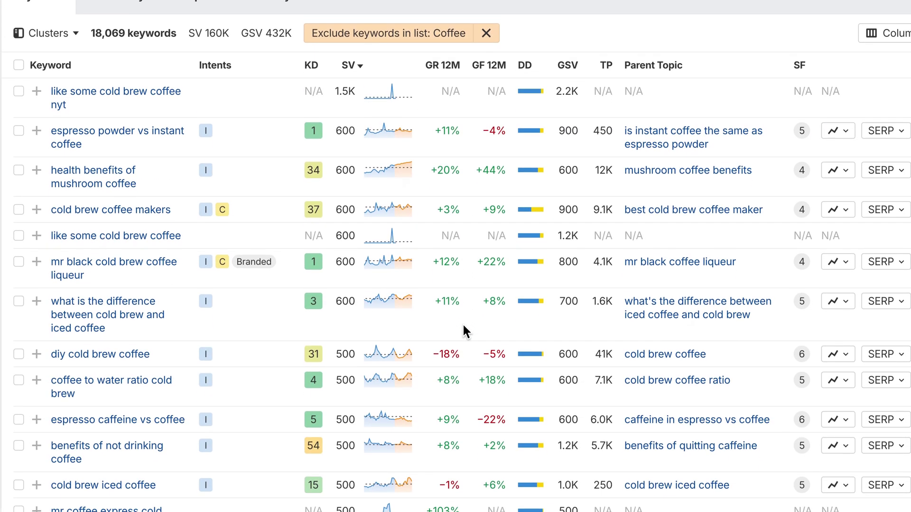
{"action": "scroll", "coordinate": [462, 322], "scroll_direction": "down", "scroll_amount": 1}
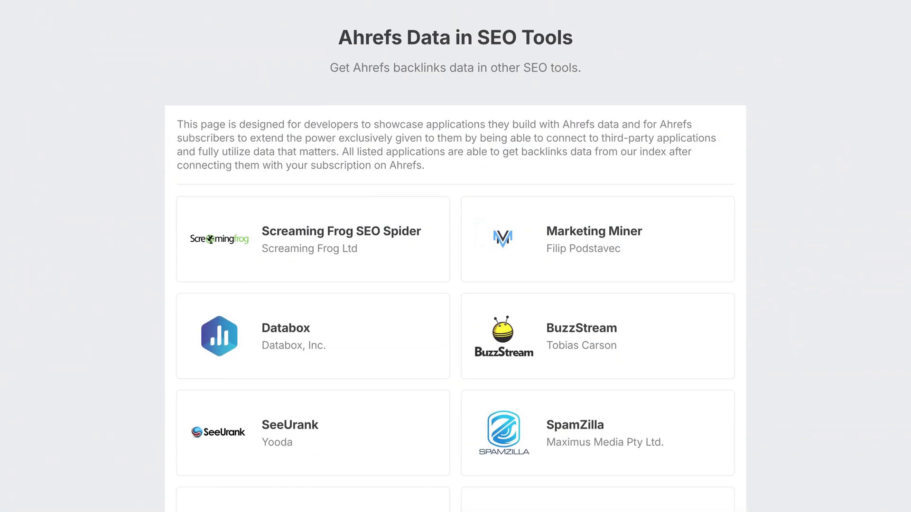
- Scroll through the integrations listed in the Data in SEO Tools gallery
{"action": "scroll", "coordinate": [456, 256], "scroll_direction": "down", "scroll_amount": 3}
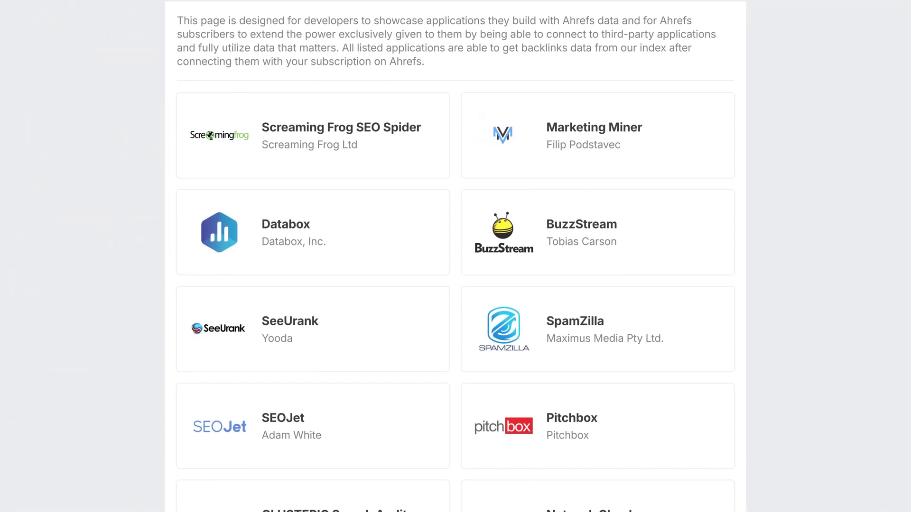
{"action": "scroll", "coordinate": [456, 256], "scroll_direction": "down", "scroll_amount": 4}
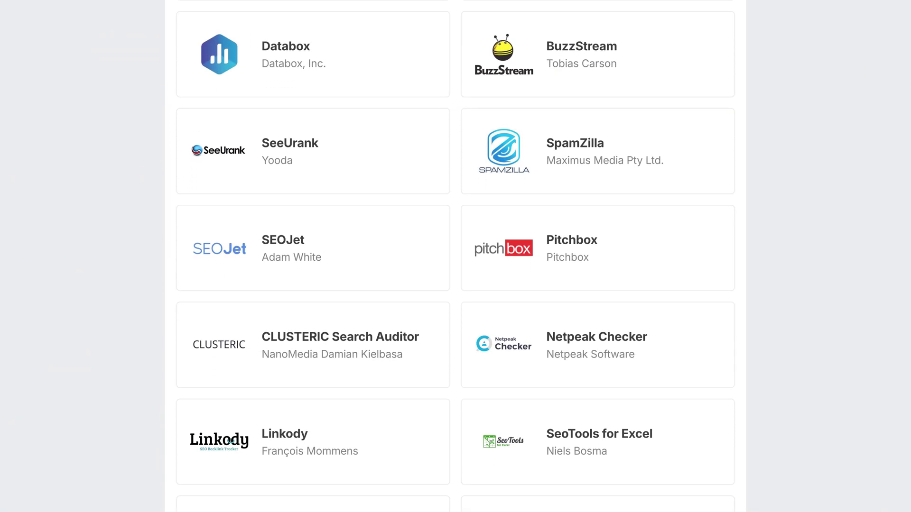
{"action": "scroll", "coordinate": [455, 257], "scroll_direction": "down", "scroll_amount": 1}
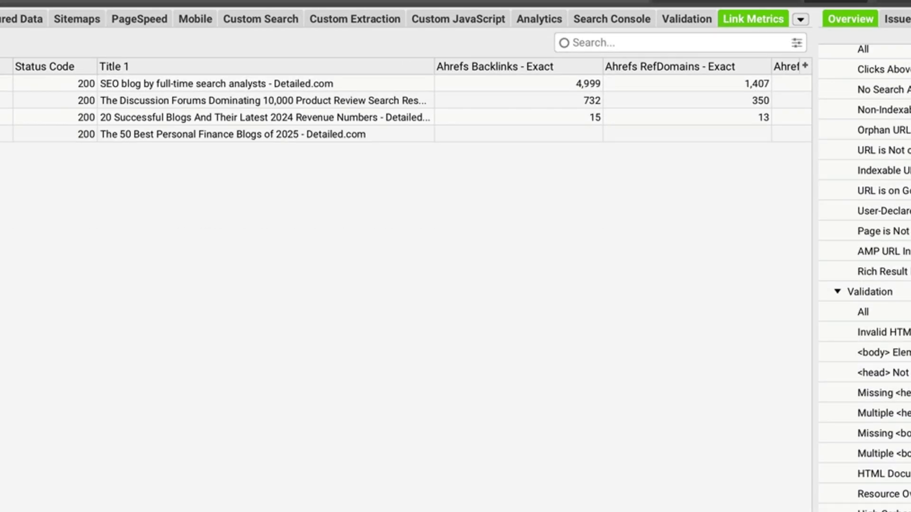